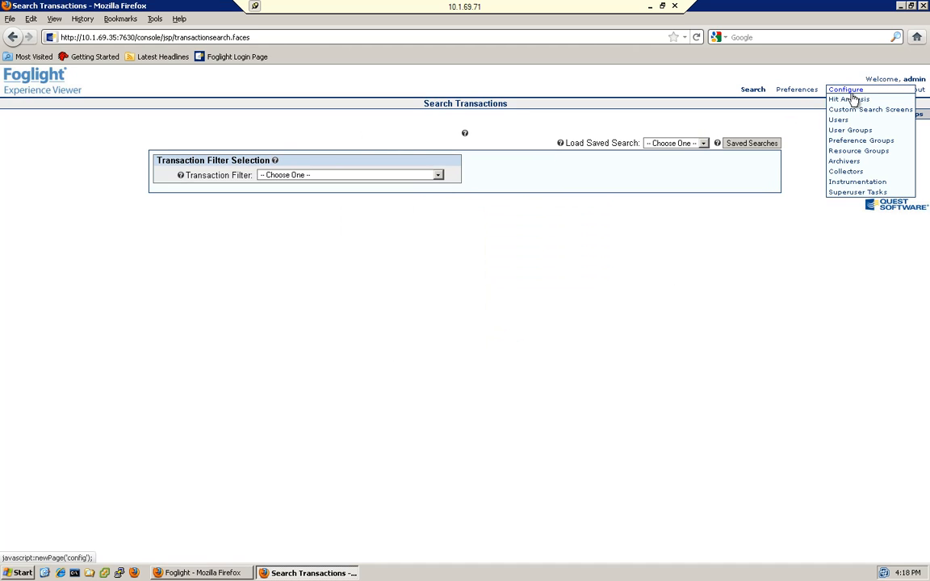
Open the Hit Analysis configuration and expand the Session Filters section
{"action": "left_click", "coordinate": [850, 99]}
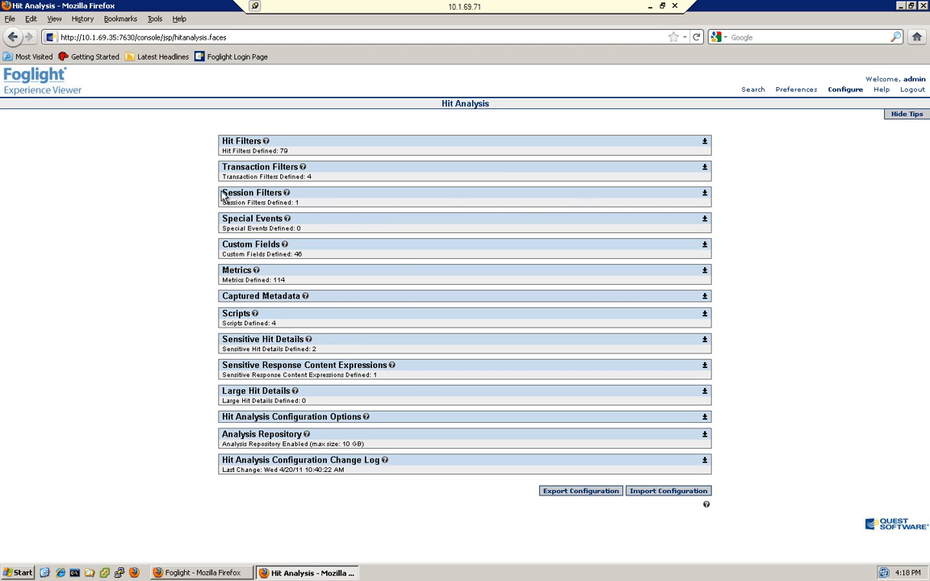
{"action": "left_click_drag", "start_coordinate": [221, 192], "coordinate": [300, 199]}
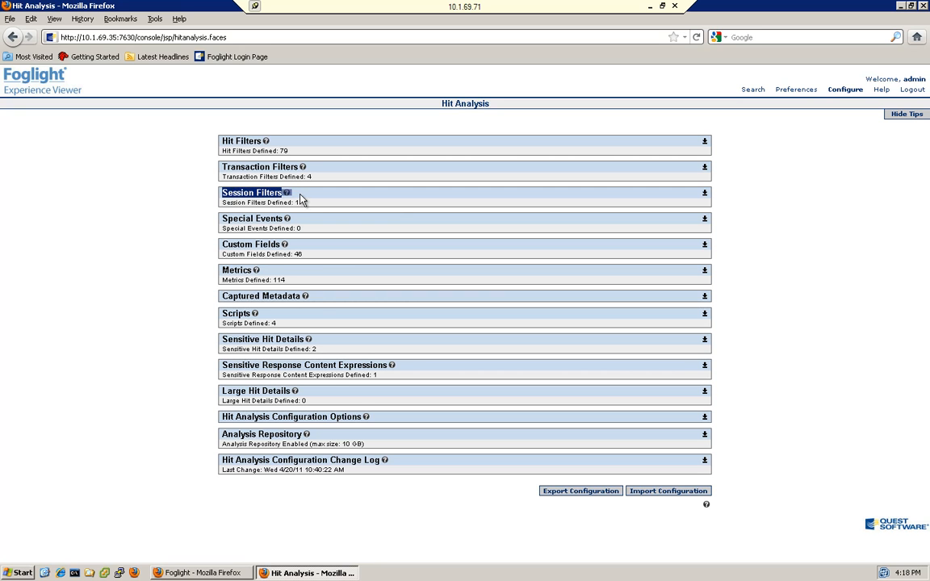
{"action": "left_click", "coordinate": [704, 195]}
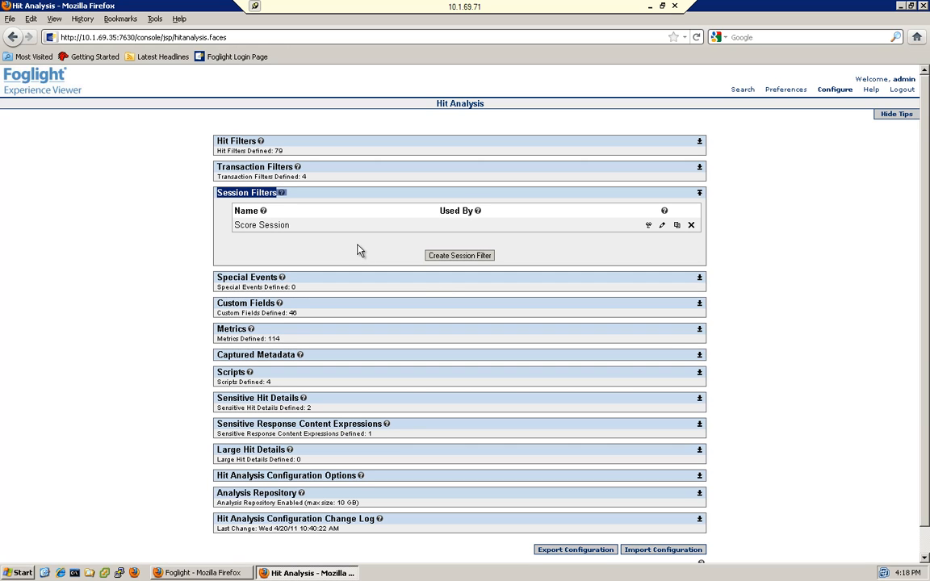
Start a new session filter and name it Score My Session
{"action": "left_click", "coordinate": [452, 256]}
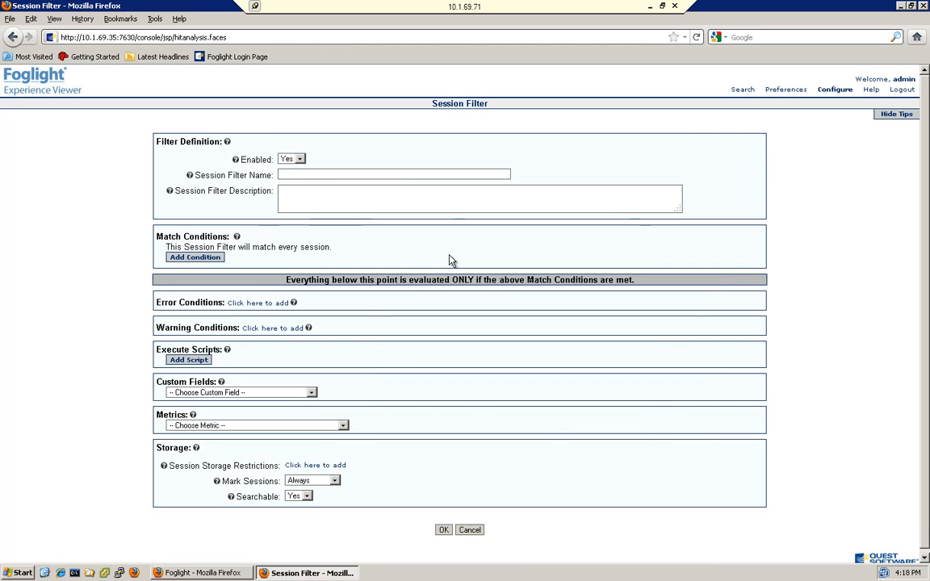
{"action": "left_click", "coordinate": [333, 175]}
{"action": "type", "text": "Score My Session"}
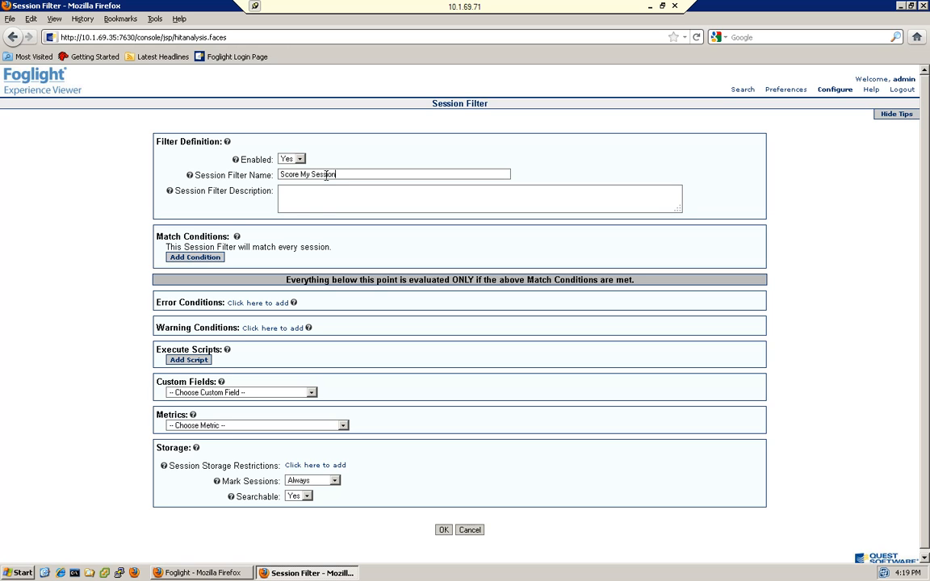
{"action": "left_click", "coordinate": [323, 196]}
{"action": "left_click", "coordinate": [195, 257]}
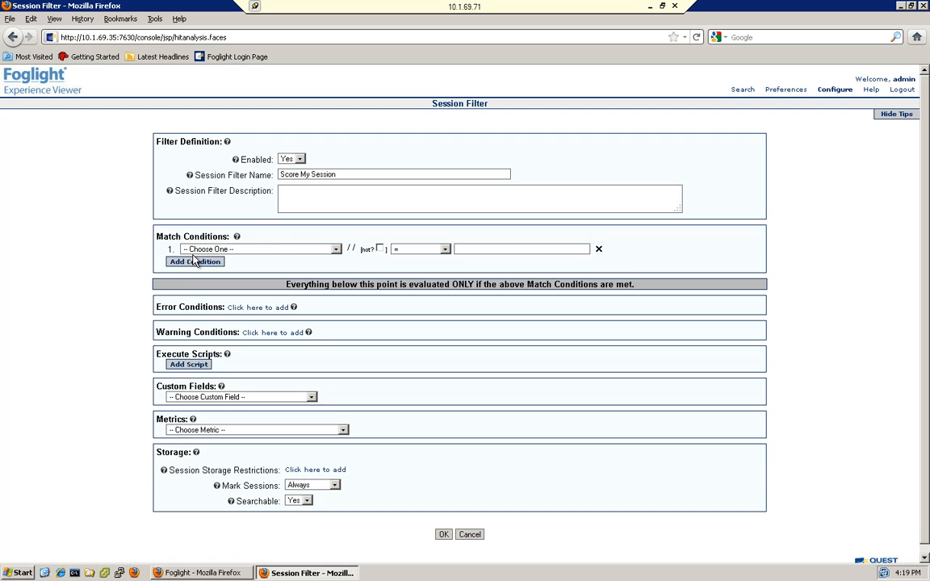
{"action": "left_click", "coordinate": [299, 249]}
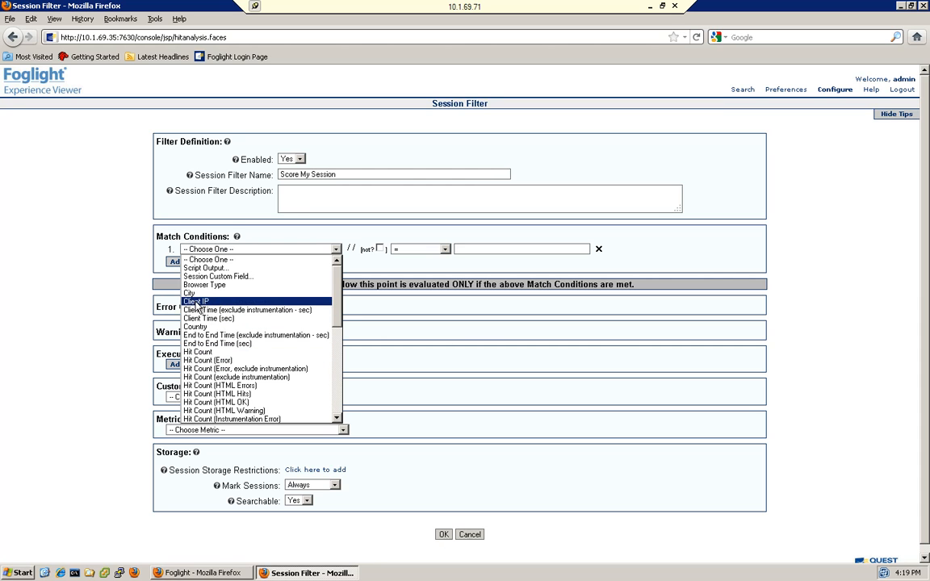
{"action": "left_click", "coordinate": [272, 235]}
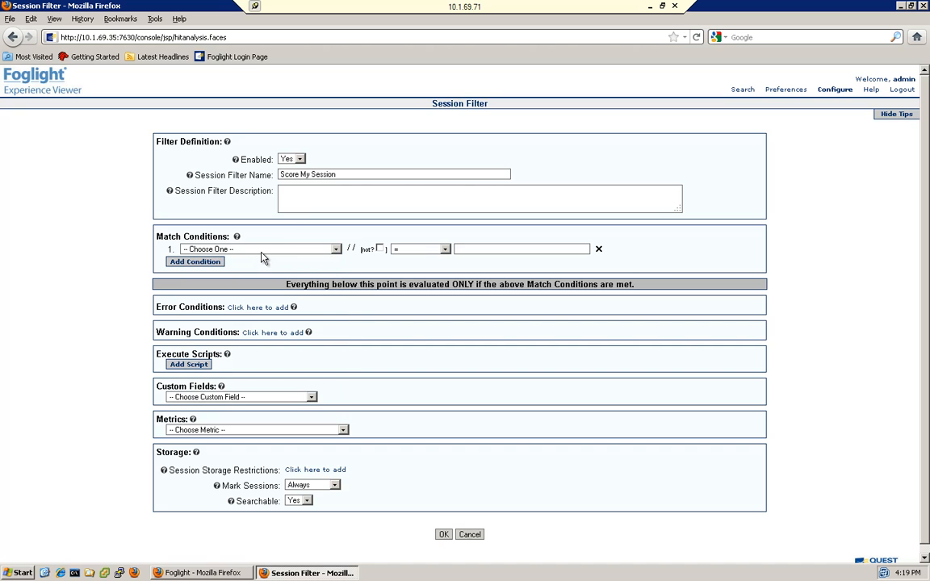
{"action": "left_click", "coordinate": [599, 251]}
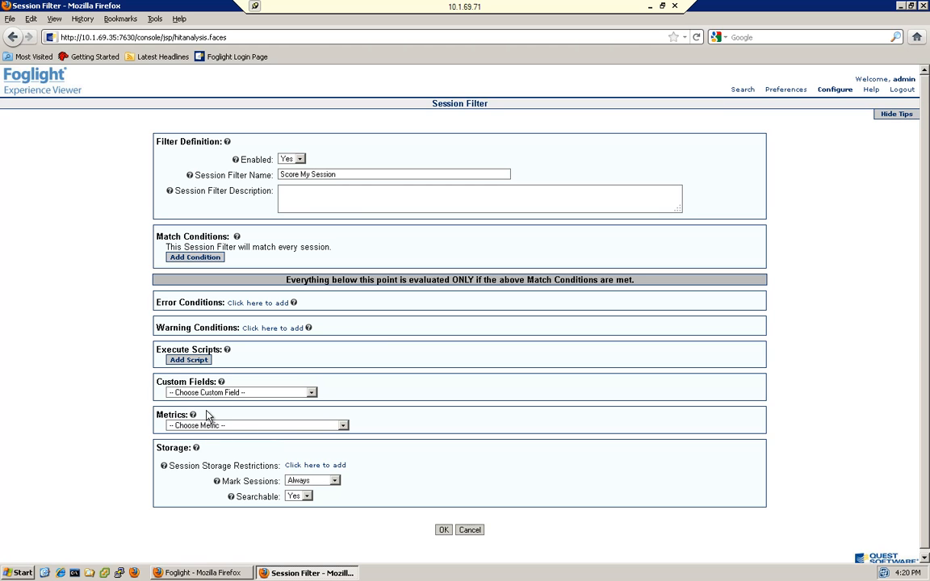
Add a new metric named CumulativeSessionScore to the session filter
{"action": "left_click", "coordinate": [344, 425]}
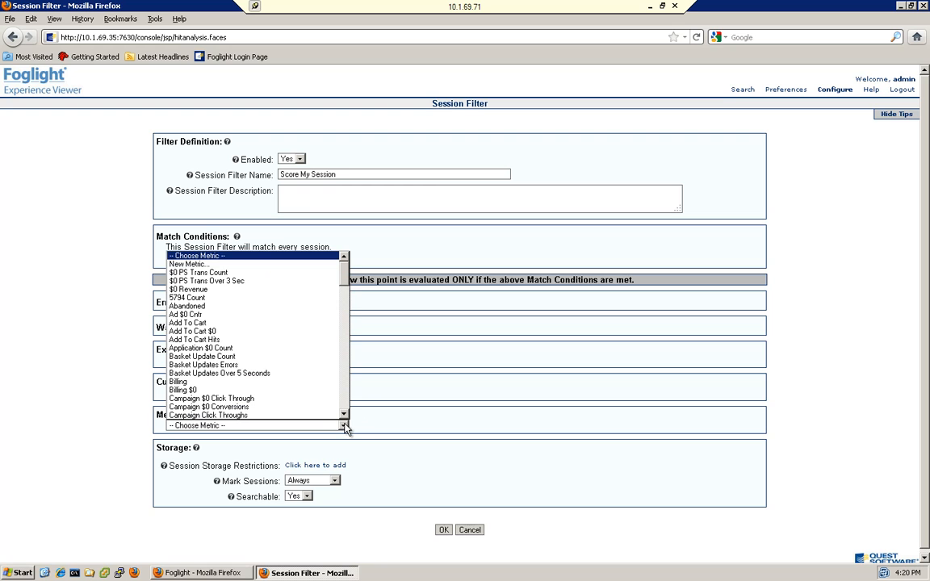
{"action": "left_click", "coordinate": [199, 265]}
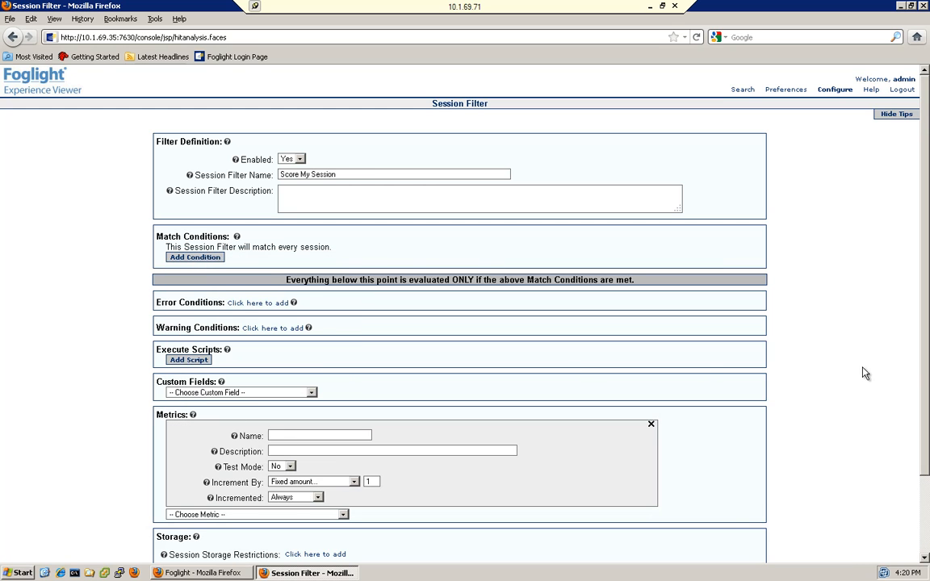
{"action": "scroll", "coordinate": [832, 335], "scroll_direction": "down", "scroll_amount": 2}
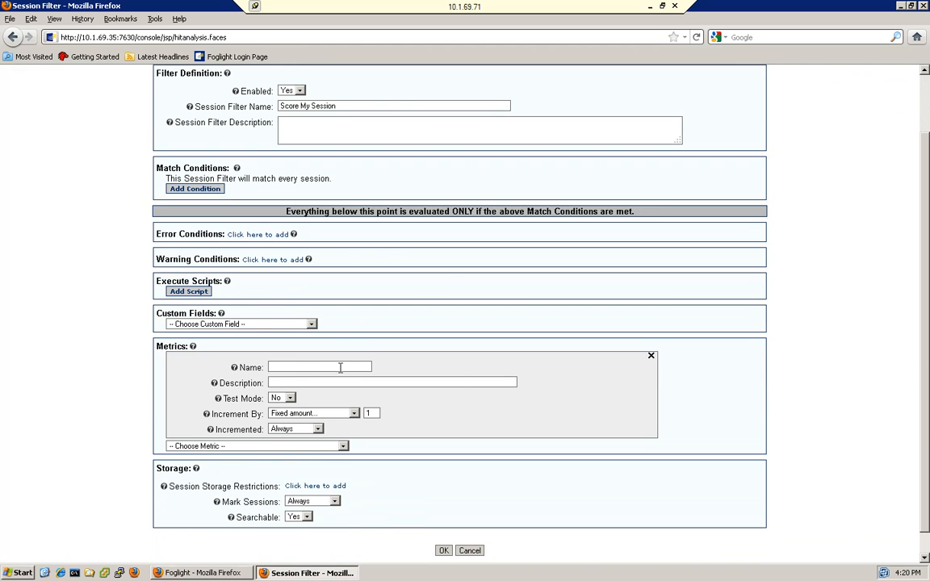
{"action": "left_click", "coordinate": [342, 367]}
{"action": "type", "text": "Se"}
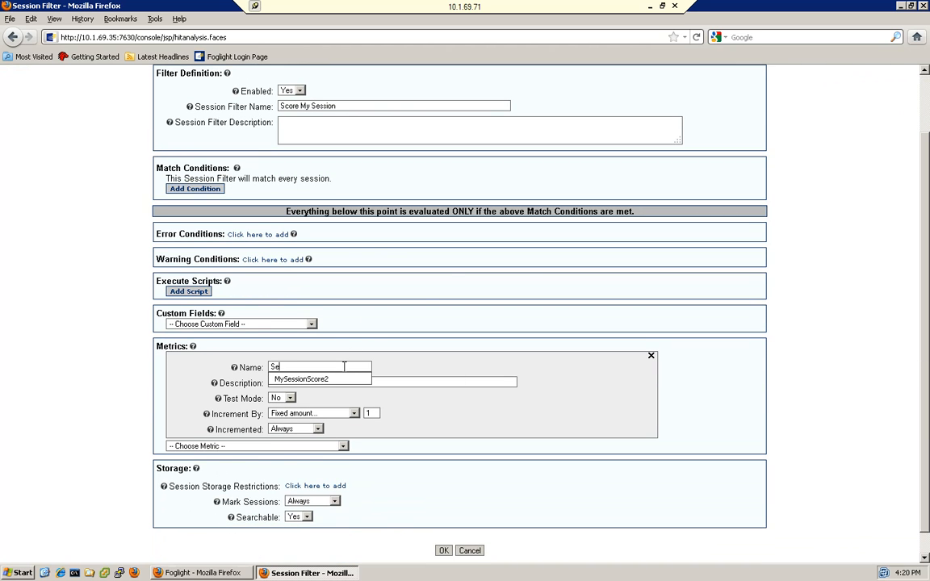
{"action": "key", "text": "BackSpace"}
{"action": "key", "text": "BackSpace"}
{"action": "type", "text": "Cumulative"}
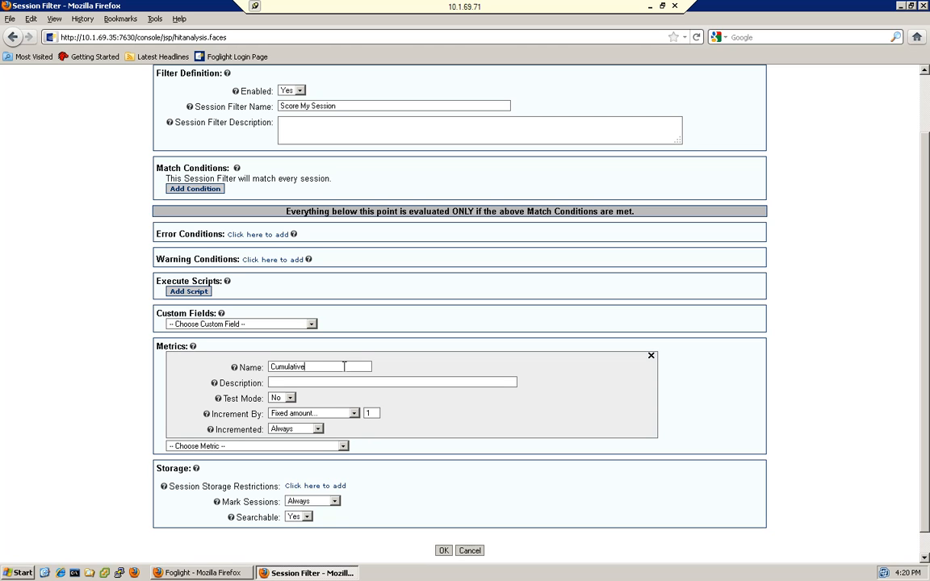
{"action": "type", "text": "SessionScore"}
Set the CumulativeSessionScore metric to increment by the value of captured data, taken from script output
{"action": "left_click", "coordinate": [353, 413]}
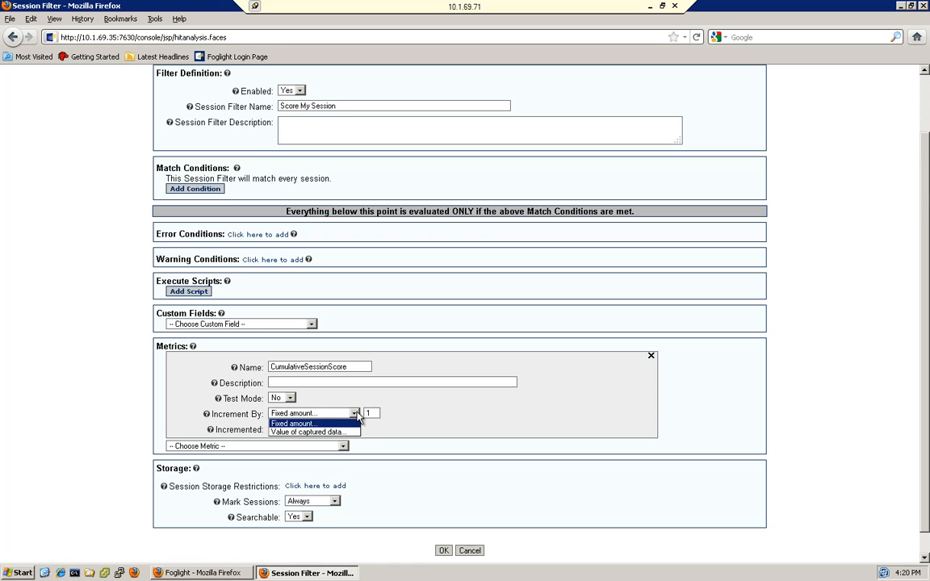
{"action": "left_click", "coordinate": [326, 433]}
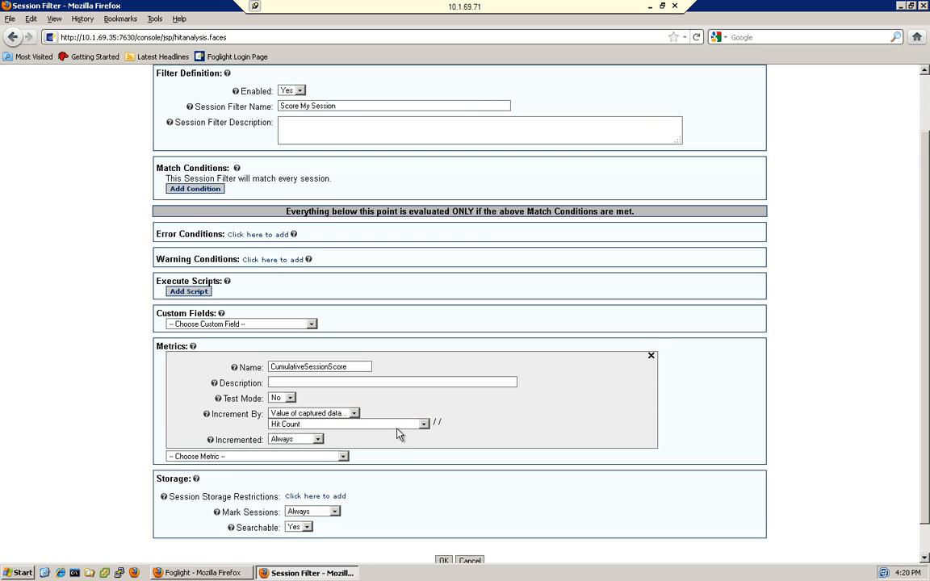
{"action": "left_click", "coordinate": [423, 425]}
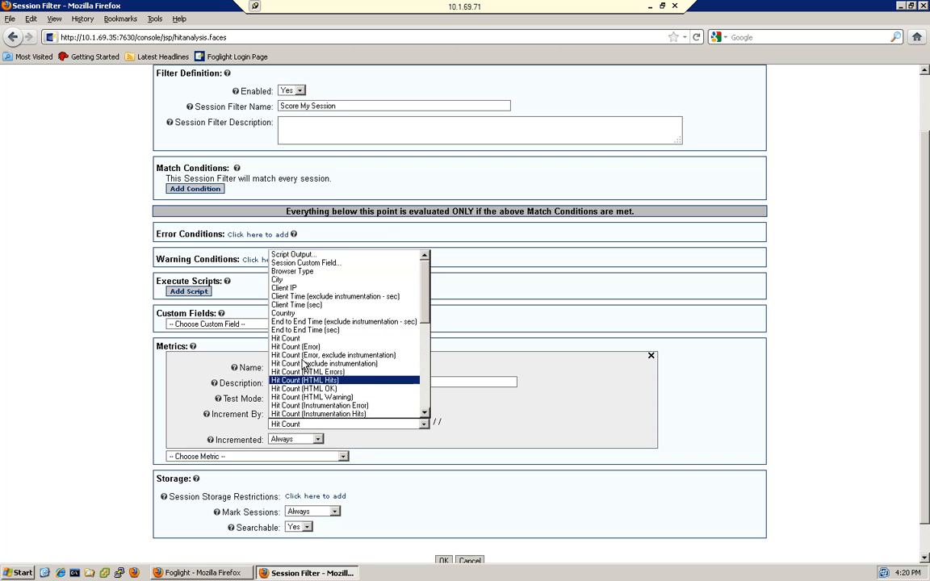
{"action": "left_click", "coordinate": [306, 255]}
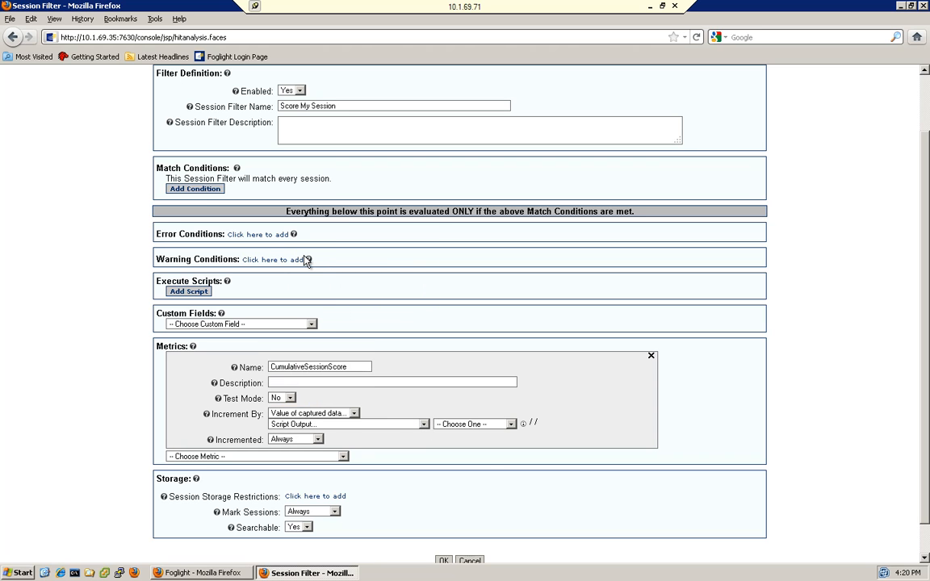
Open the creation form for a new output script, review its definition and test case fields, and cancel it
{"action": "left_click", "coordinate": [476, 423]}
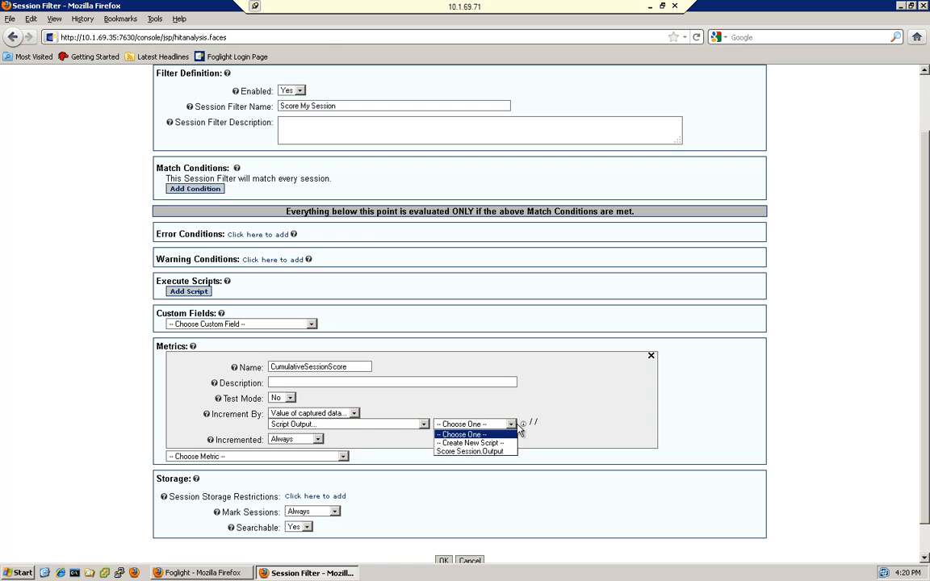
{"action": "left_click", "coordinate": [475, 444]}
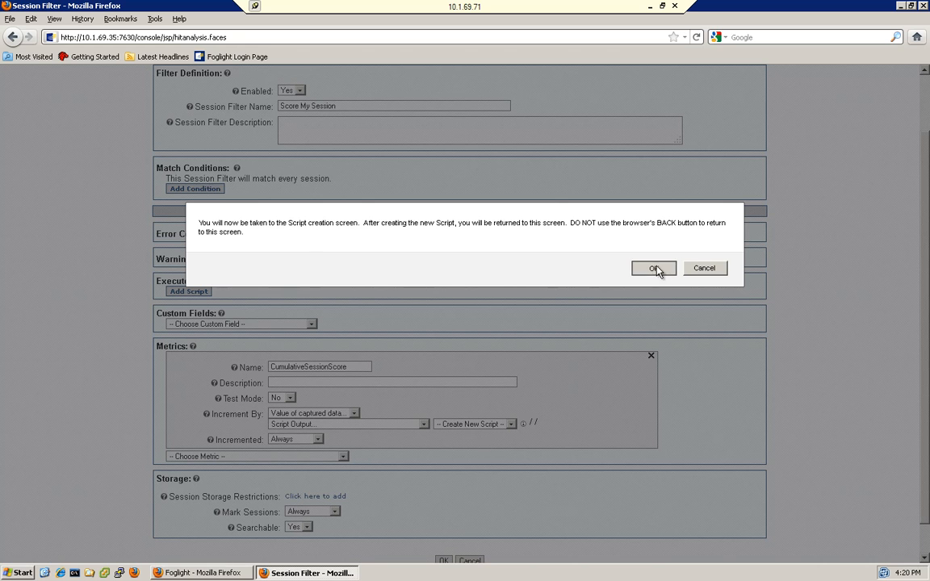
{"action": "left_click", "coordinate": [656, 269]}
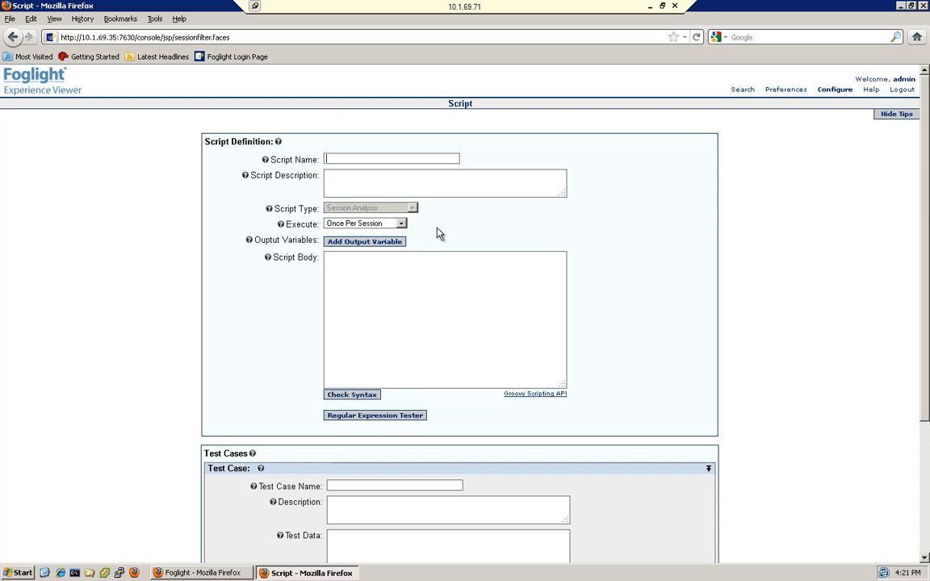
{"action": "scroll", "coordinate": [925, 186], "scroll_direction": "down", "scroll_amount": 4}
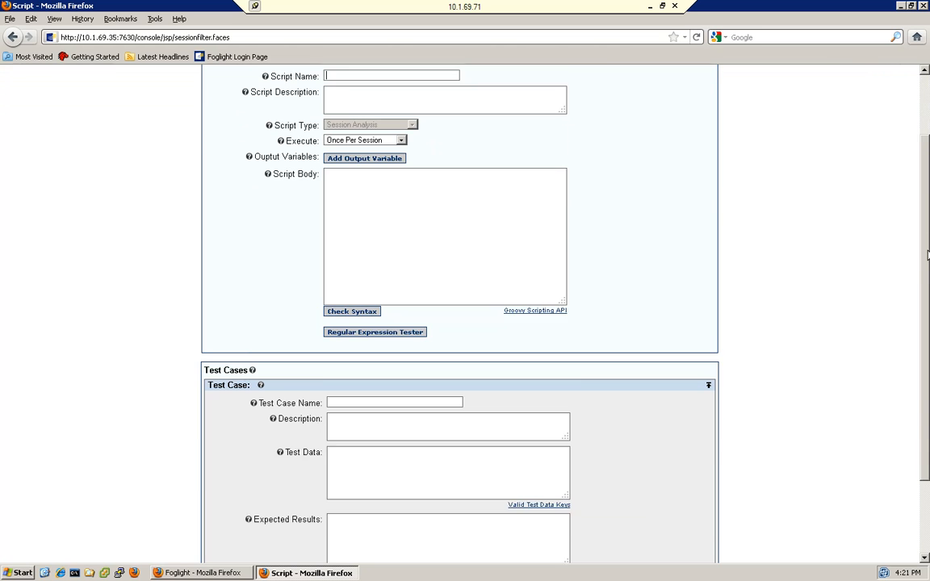
{"action": "scroll", "coordinate": [925, 185], "scroll_direction": "up", "scroll_amount": 3}
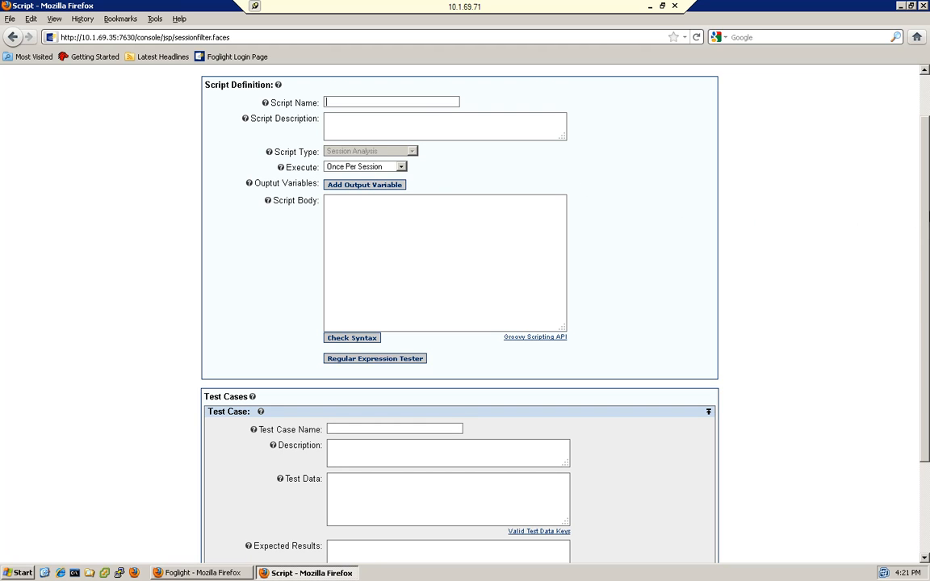
{"action": "scroll", "coordinate": [834, 202], "scroll_direction": "down", "scroll_amount": 3}
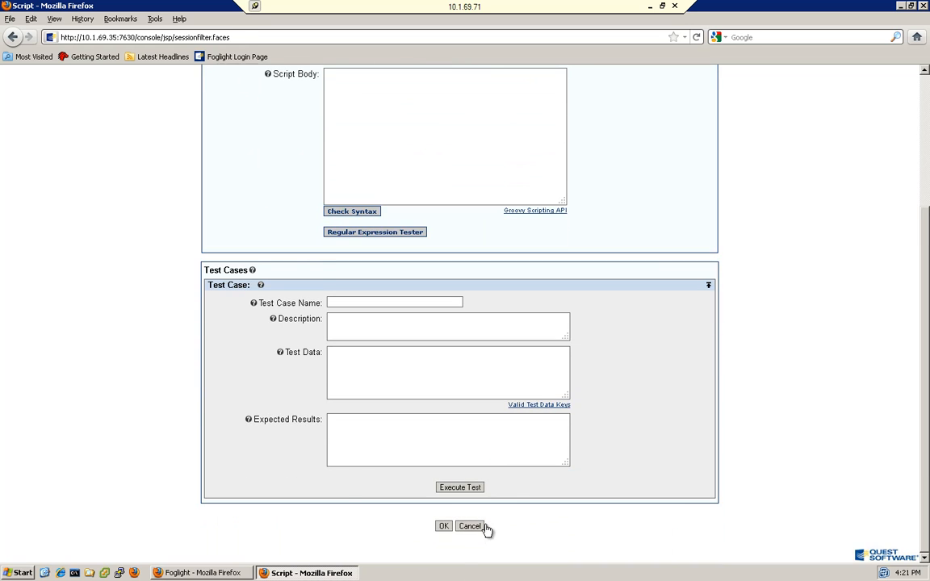
{"action": "left_click", "coordinate": [483, 526]}
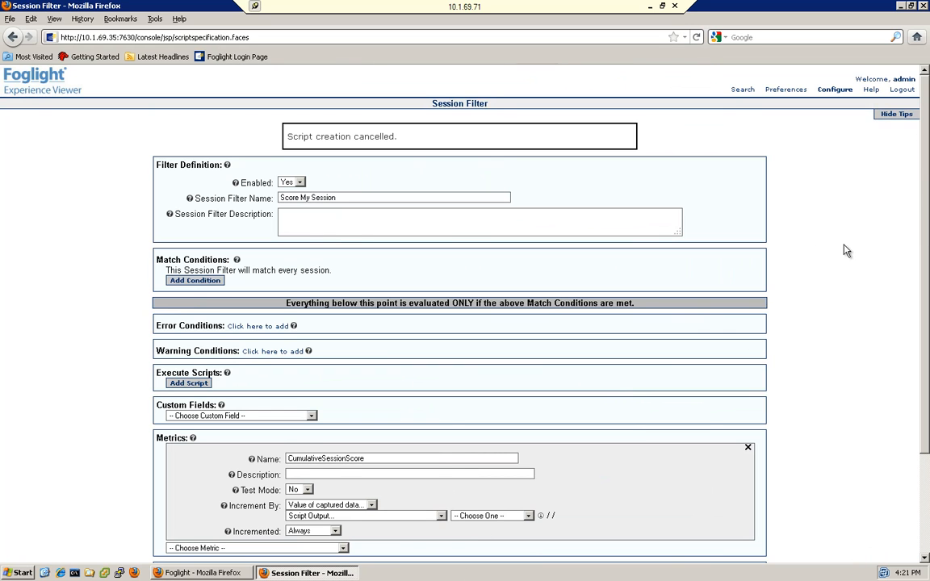
Return to Hit Analysis without saving the filter and open the existing Score Session script for editing
{"action": "left_click_drag", "start_coordinate": [927, 348], "coordinate": [905, 433]}
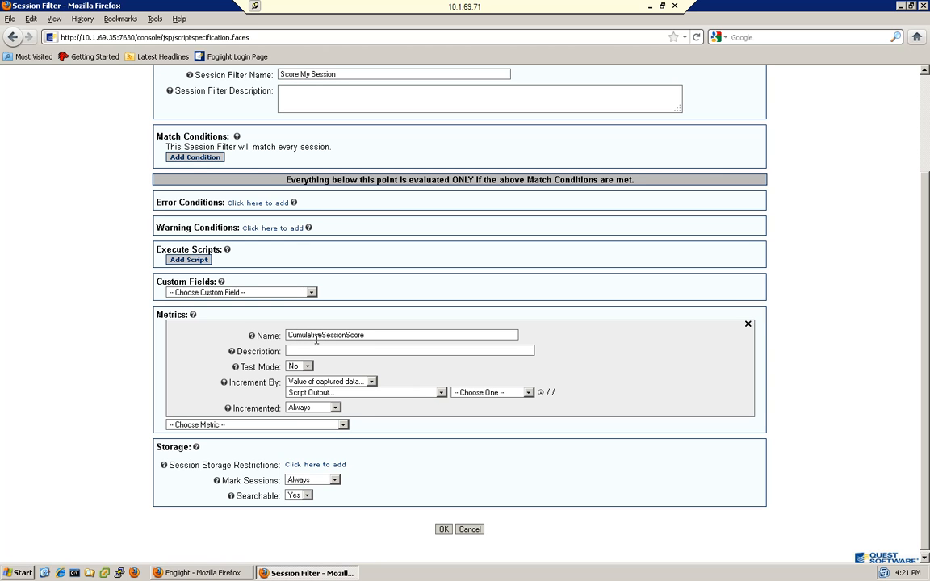
{"action": "left_click_drag", "start_coordinate": [923, 440], "coordinate": [924, 250]}
{"action": "mouse_move", "coordinate": [840, 91]}
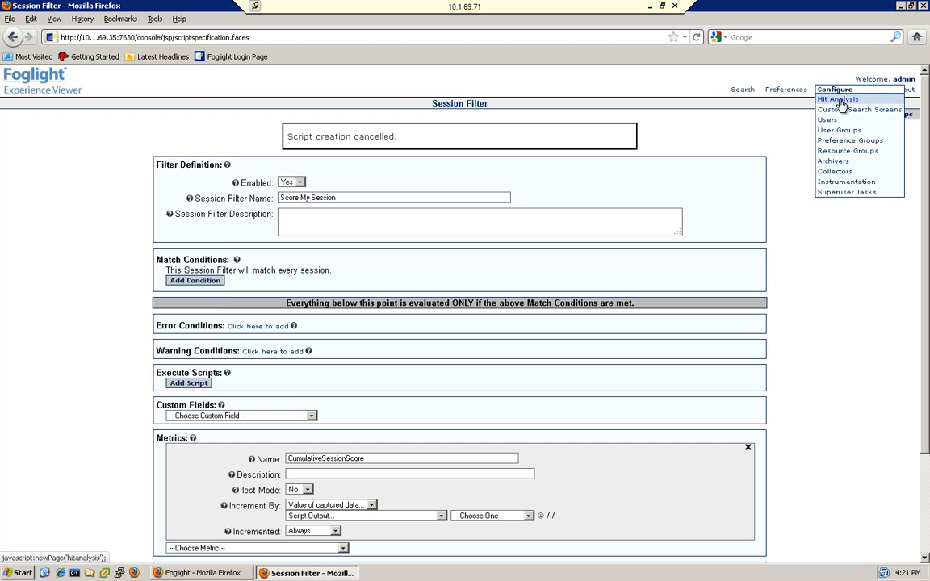
{"action": "left_click", "coordinate": [840, 99]}
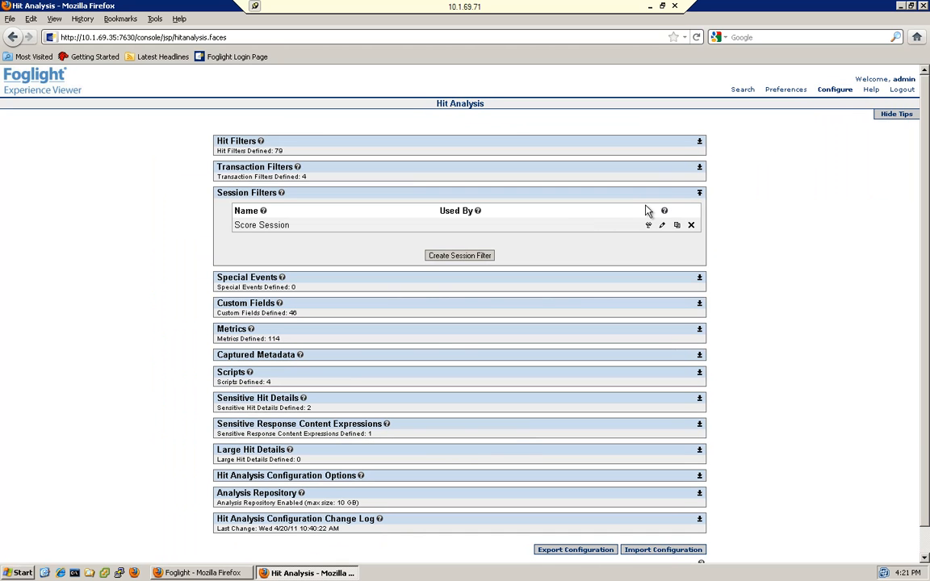
{"action": "left_click", "coordinate": [700, 374]}
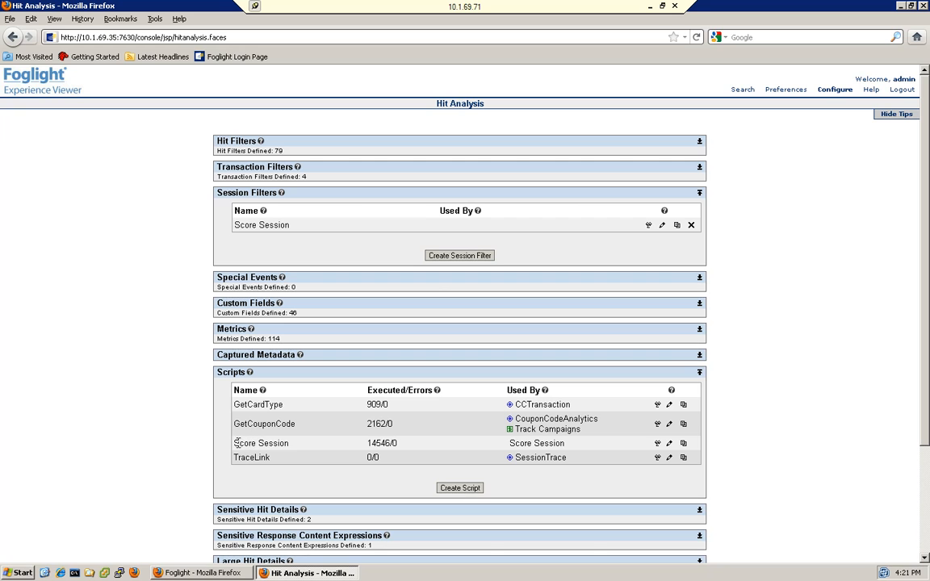
{"action": "left_click_drag", "start_coordinate": [233, 443], "coordinate": [295, 443]}
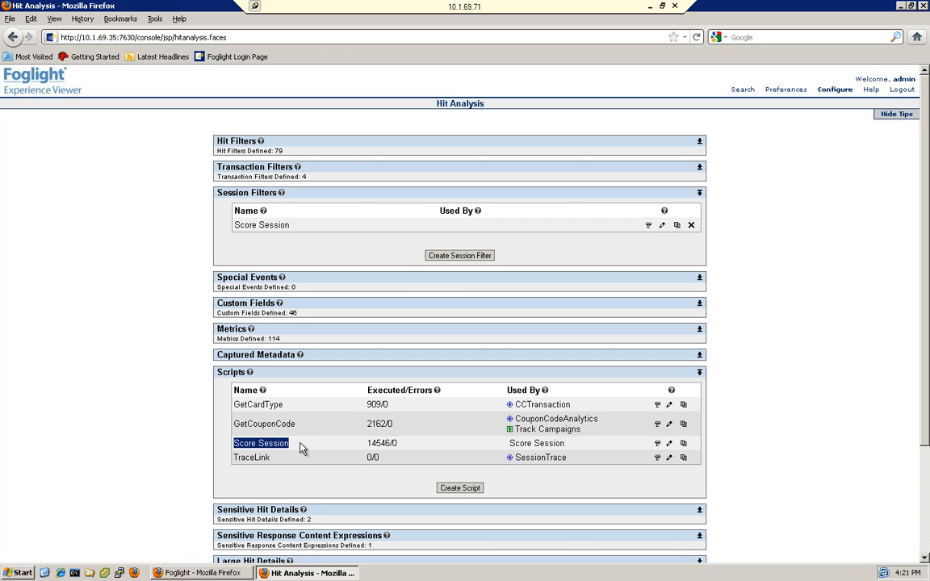
{"action": "left_click", "coordinate": [671, 447]}
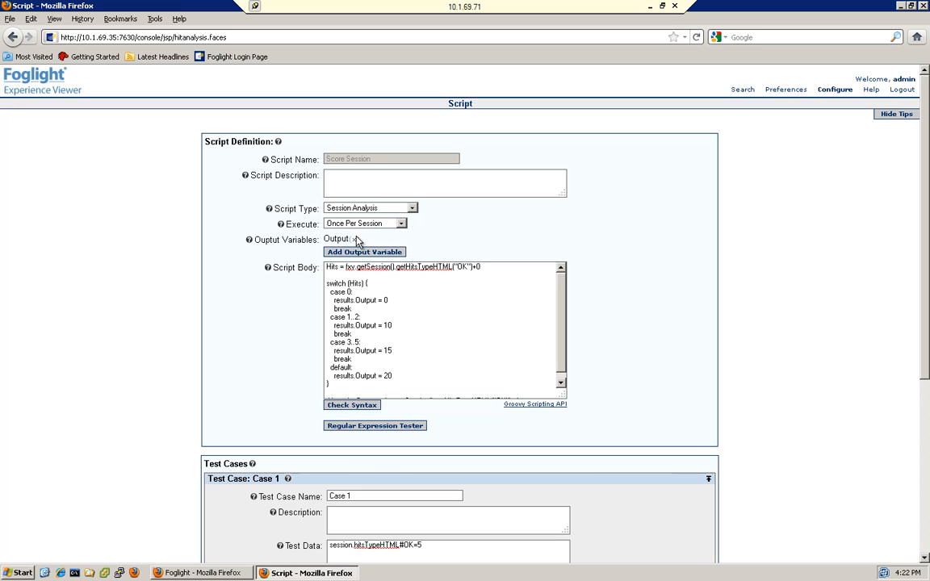
Review the script's output variable and Hits assignment, and remove the trailing +0 from that assignment
{"action": "left_click_drag", "start_coordinate": [324, 237], "coordinate": [367, 241]}
{"action": "double_click", "coordinate": [329, 267]}
{"action": "left_click", "coordinate": [348, 277]}
{"action": "left_click_drag", "start_coordinate": [434, 268], "coordinate": [450, 270]}
{"action": "left_click", "coordinate": [456, 275]}
{"action": "left_click_drag", "start_coordinate": [453, 268], "coordinate": [437, 269]}
{"action": "double_click", "coordinate": [462, 268]}
{"action": "left_click", "coordinate": [475, 281]}
{"action": "left_click", "coordinate": [485, 269]}
Examine how the script's switch statement assigns an output score for each range of Hits, including the default case
{"action": "double_click", "coordinate": [329, 268]}
{"action": "left_click_drag", "start_coordinate": [333, 292], "coordinate": [389, 300]}
{"action": "left_click_drag", "start_coordinate": [330, 317], "coordinate": [360, 317]}
{"action": "double_click", "coordinate": [386, 325]}
{"action": "left_click", "coordinate": [331, 342]}
{"action": "left_click_drag", "start_coordinate": [331, 343], "coordinate": [395, 350]}
{"action": "left_click_drag", "start_coordinate": [563, 341], "coordinate": [562, 352]}
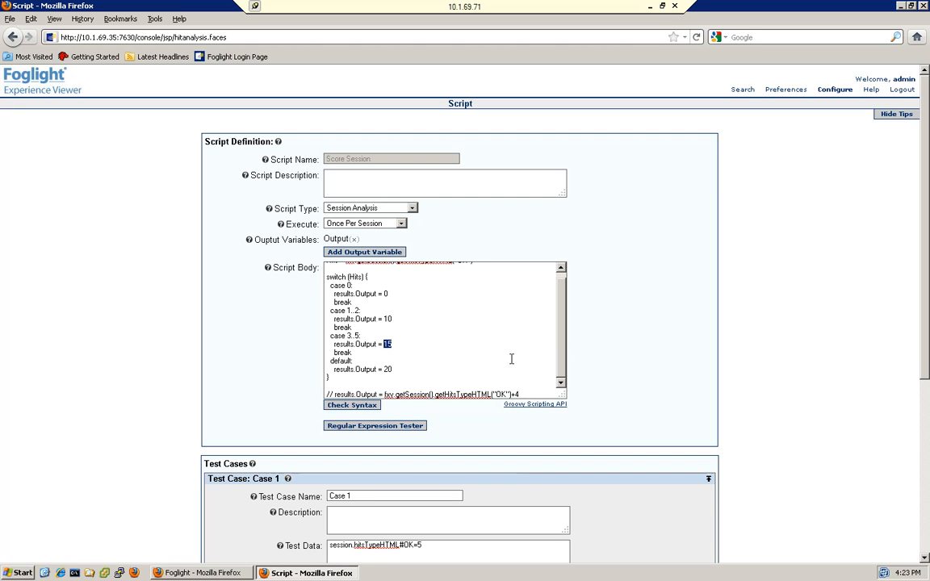
{"action": "double_click", "coordinate": [387, 368]}
{"action": "triple_click", "coordinate": [388, 365]}
{"action": "left_click_drag", "start_coordinate": [388, 363], "coordinate": [388, 369]}
{"action": "scroll", "coordinate": [509, 318], "scroll_direction": "up", "scroll_amount": 1}
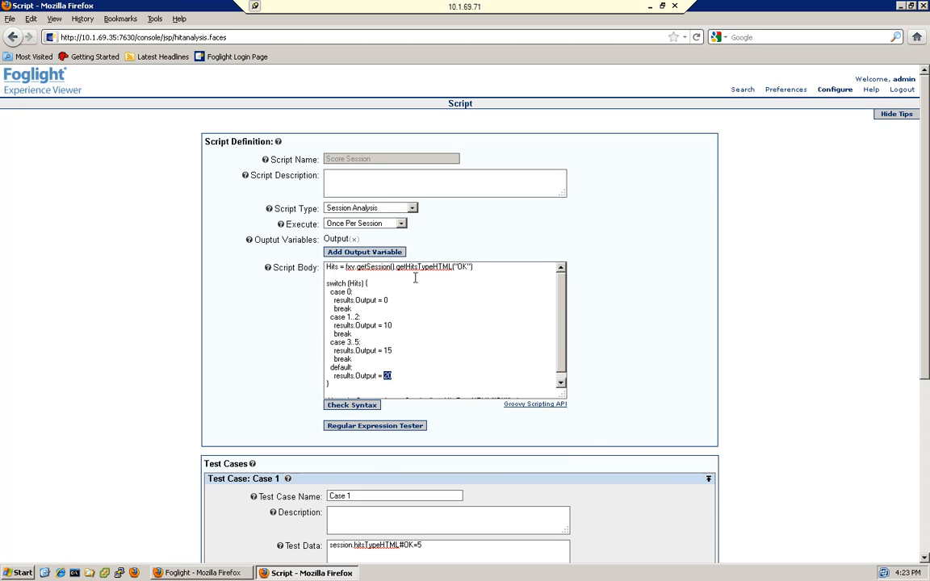
Highlight the code from the Hits assignment through the end of the switch block and view the commented line below it
{"action": "left_click", "coordinate": [326, 267]}
{"action": "left_click_drag", "start_coordinate": [327, 268], "coordinate": [351, 384]}
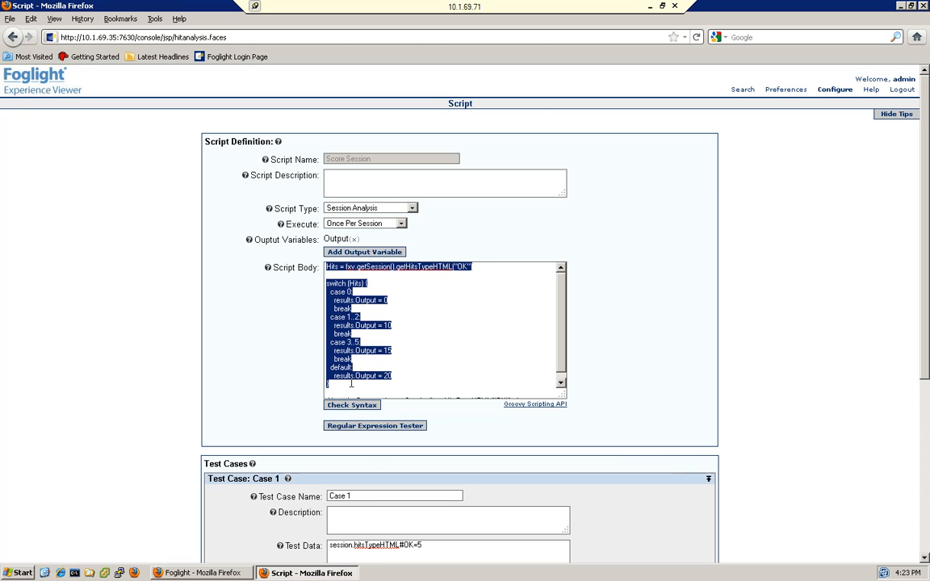
{"action": "scroll", "coordinate": [506, 318], "scroll_direction": "down", "scroll_amount": 1}
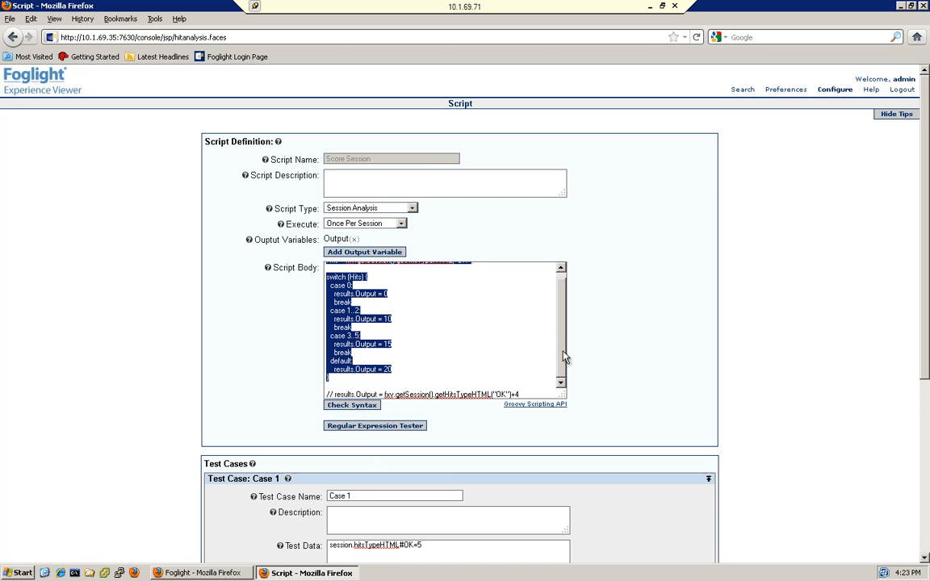
Deselect the highlighted code and review the script body from the Hits assignment to the commented line below the switch block
{"action": "scroll", "coordinate": [534, 343], "scroll_direction": "up", "scroll_amount": 1}
{"action": "left_click", "coordinate": [502, 328]}
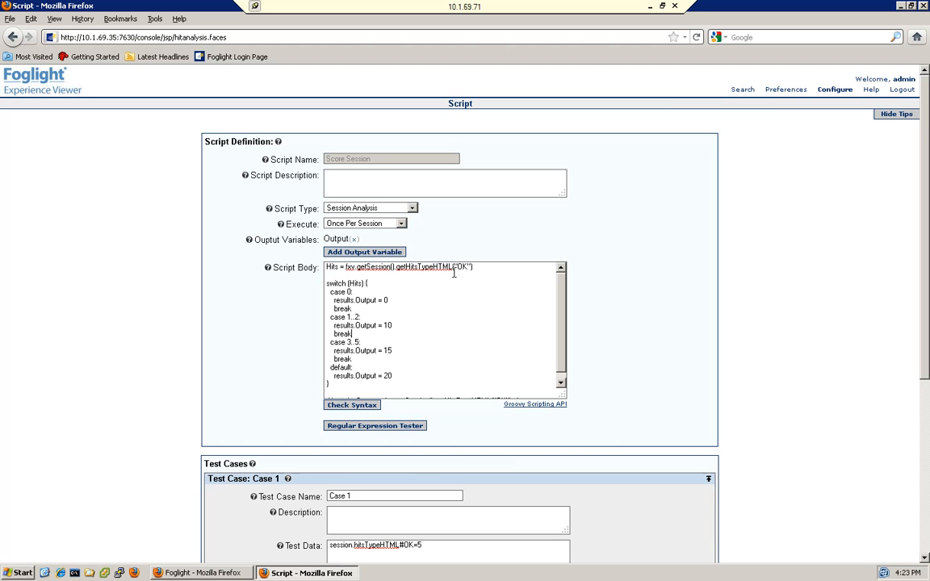
{"action": "left_click_drag", "start_coordinate": [562, 320], "coordinate": [564, 340]}
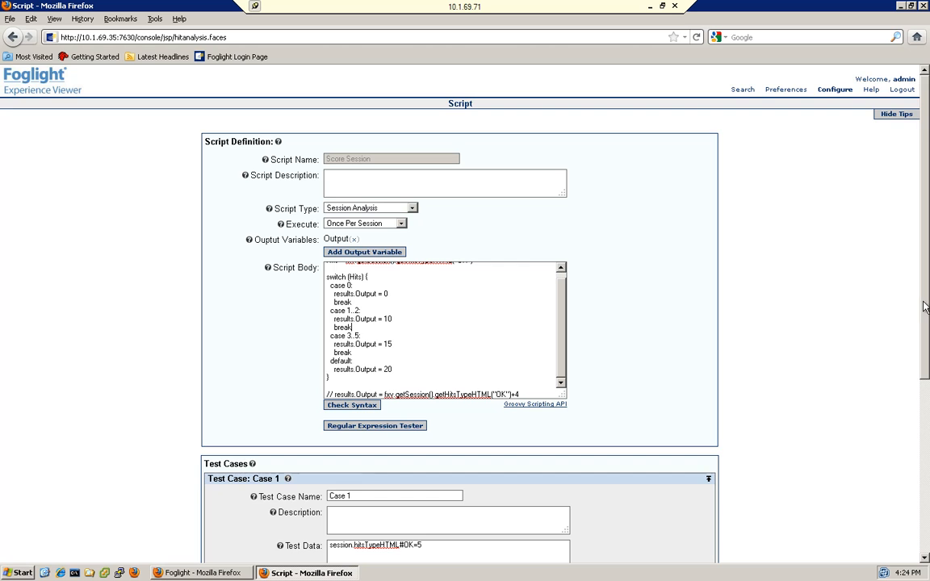
Compare Case 1's test data key session.hitsTypeHTML#OK and its expected result with the script's case 3..5 branch, highlighting both
{"action": "scroll", "coordinate": [840, 291], "scroll_direction": "down", "scroll_amount": 2}
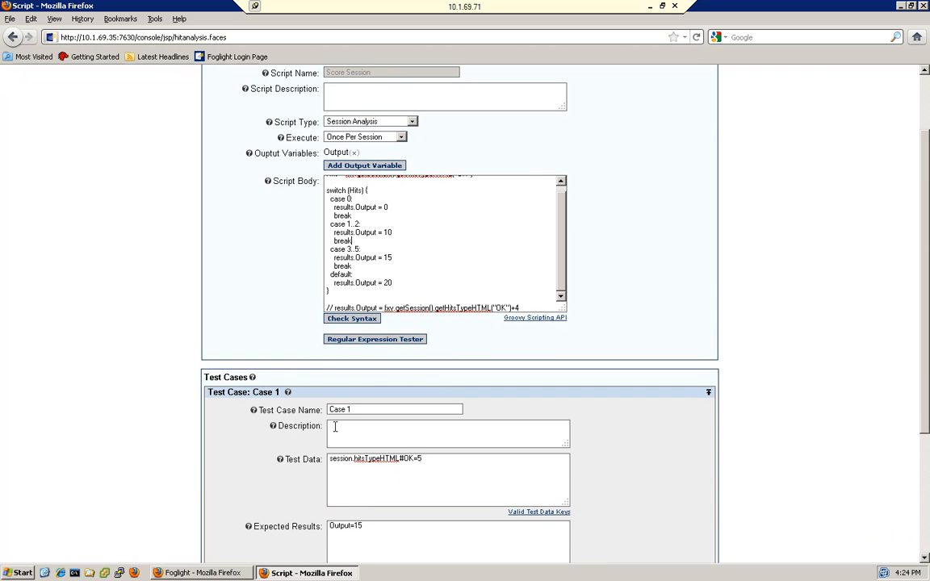
{"action": "left_click_drag", "start_coordinate": [332, 460], "coordinate": [423, 458]}
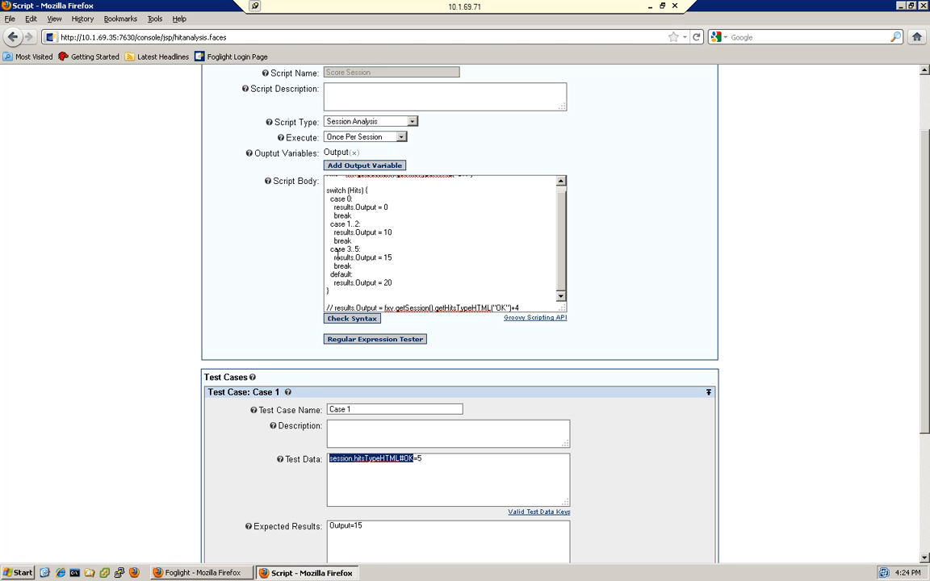
{"action": "left_click_drag", "start_coordinate": [329, 250], "coordinate": [378, 267]}
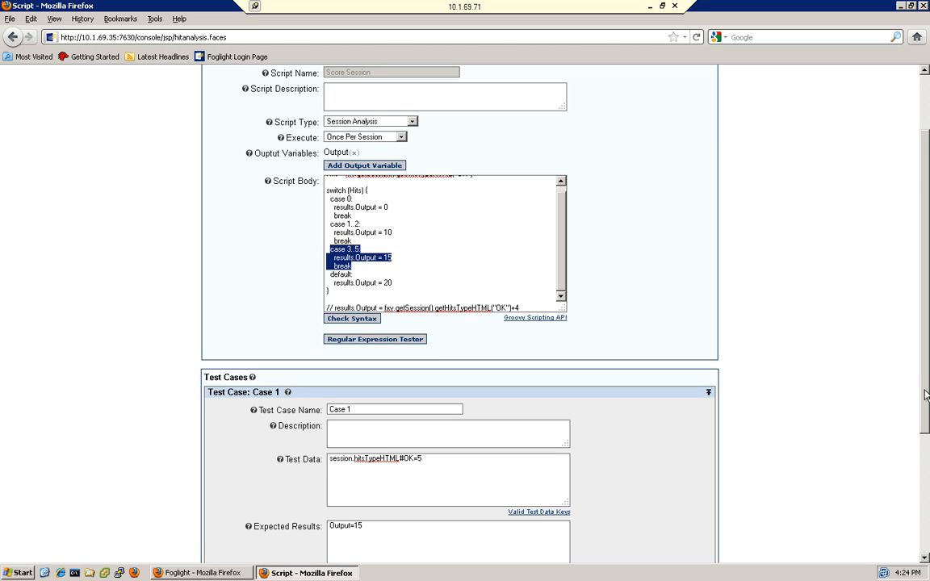
{"action": "scroll", "coordinate": [401, 432], "scroll_direction": "down", "scroll_amount": 2}
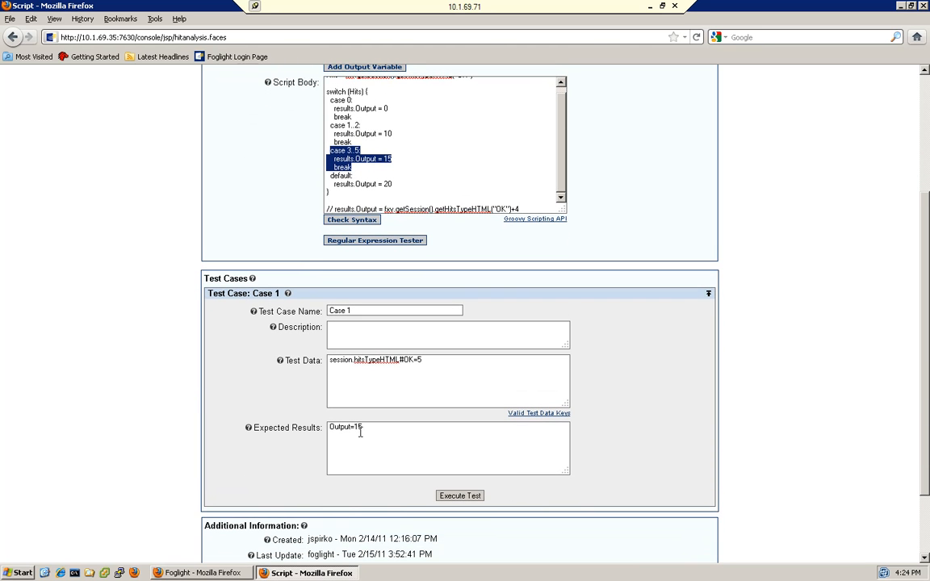
{"action": "left_click", "coordinate": [367, 167]}
{"action": "left_click_drag", "start_coordinate": [327, 150], "coordinate": [374, 169]}
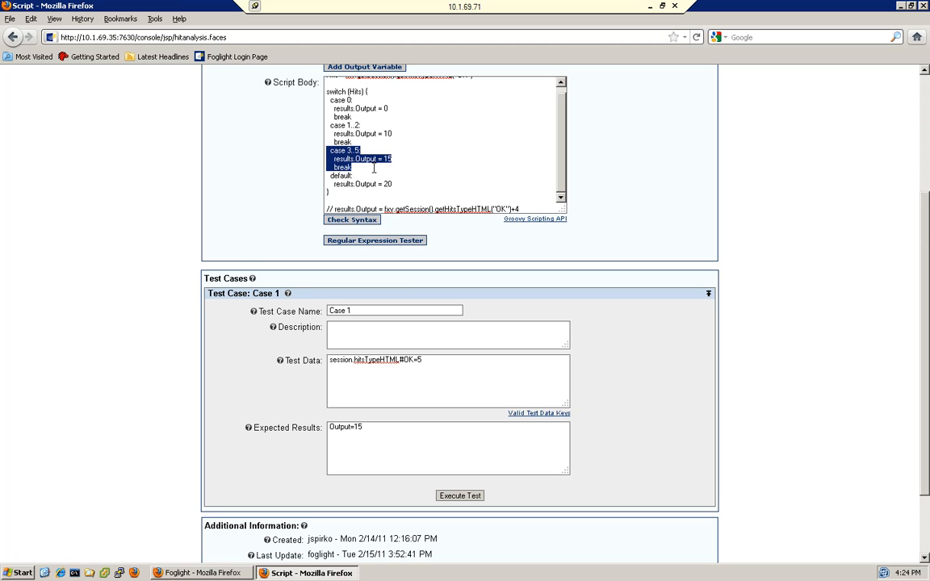
Execute the Case 1 test with its existing test data and view the test execution results
{"action": "left_click", "coordinate": [462, 497]}
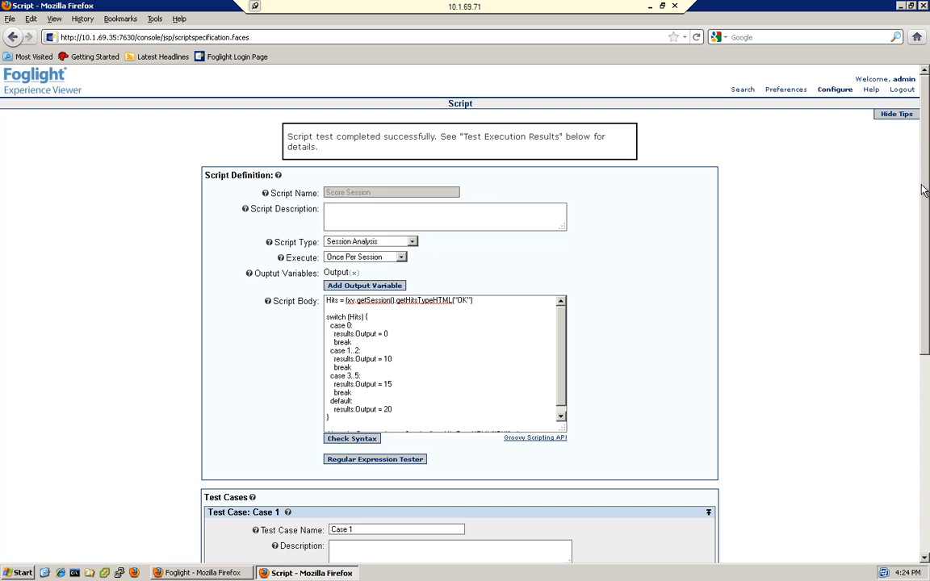
{"action": "scroll", "coordinate": [926, 211], "scroll_direction": "down", "scroll_amount": 3}
{"action": "scroll", "coordinate": [926, 210], "scroll_direction": "down", "scroll_amount": 5}
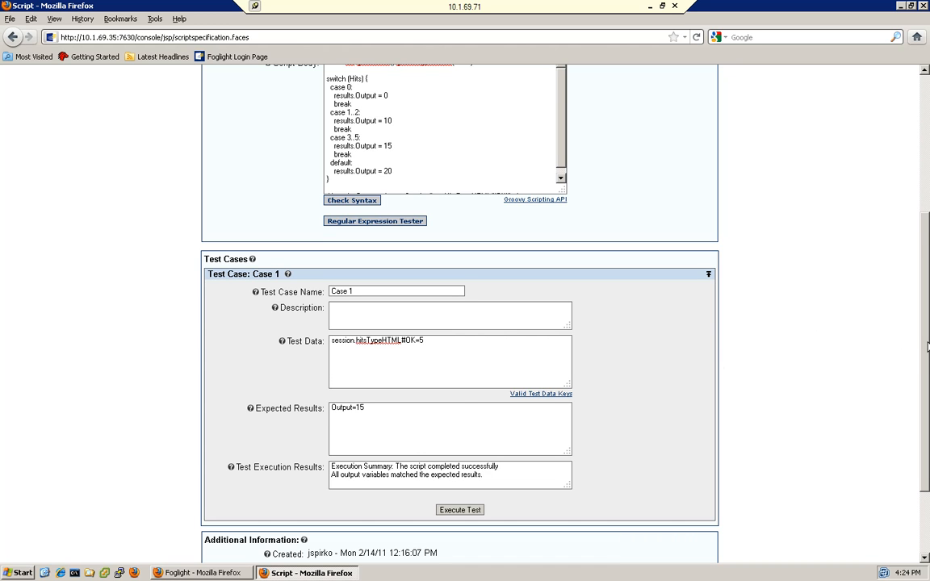
Run the Case 1 test with session.hitsTypeHTML#OK=2 as test data and Output=10 as the expected result
{"action": "scroll", "coordinate": [836, 306], "scroll_direction": "up", "scroll_amount": 1}
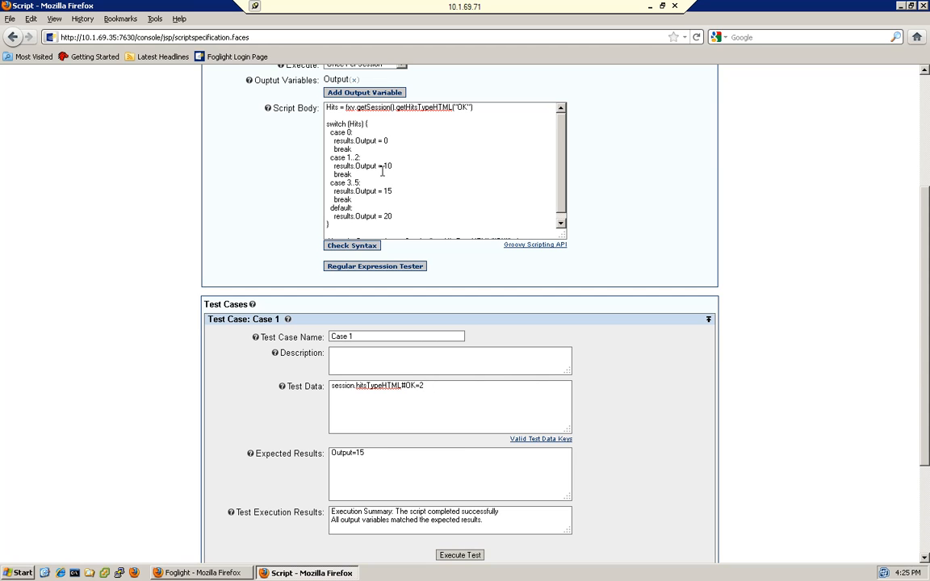
{"action": "left_click", "coordinate": [395, 453]}
{"action": "left_click", "coordinate": [460, 556]}
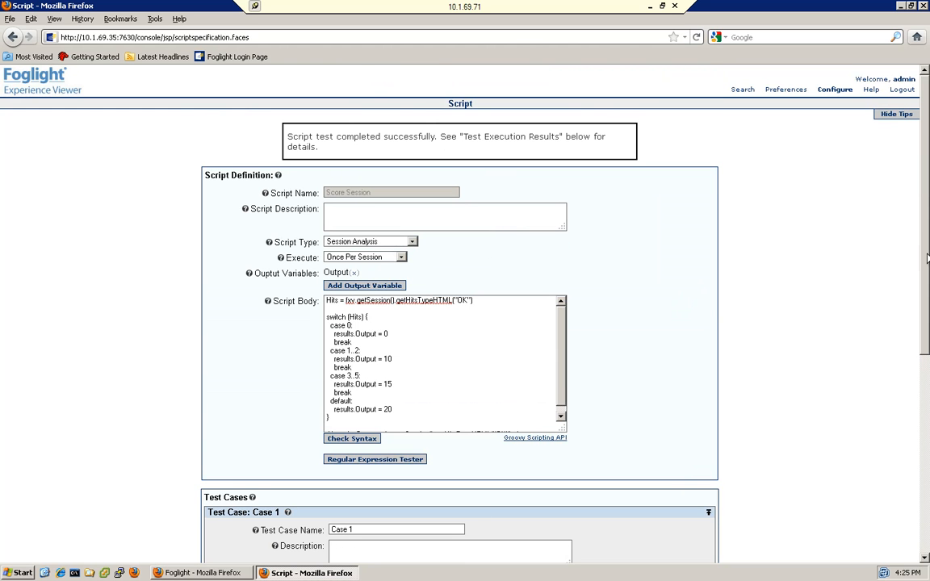
{"action": "scroll", "coordinate": [927, 245], "scroll_direction": "down", "scroll_amount": 6}
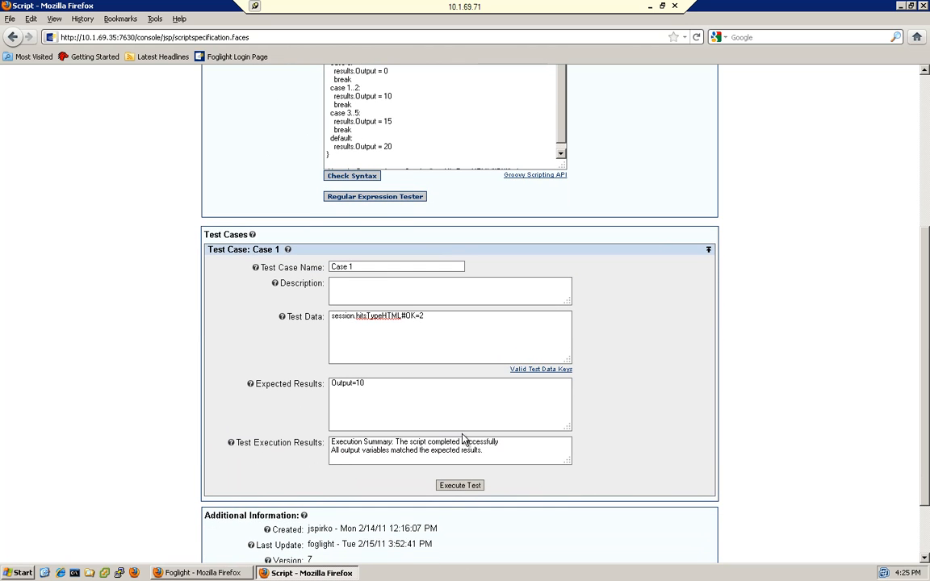
Set Case 1's expected result to Output=15, rerun the test and view its execution results
{"action": "left_click", "coordinate": [383, 382]}
{"action": "key", "text": "BackSpace"}
{"action": "left_click", "coordinate": [466, 488]}
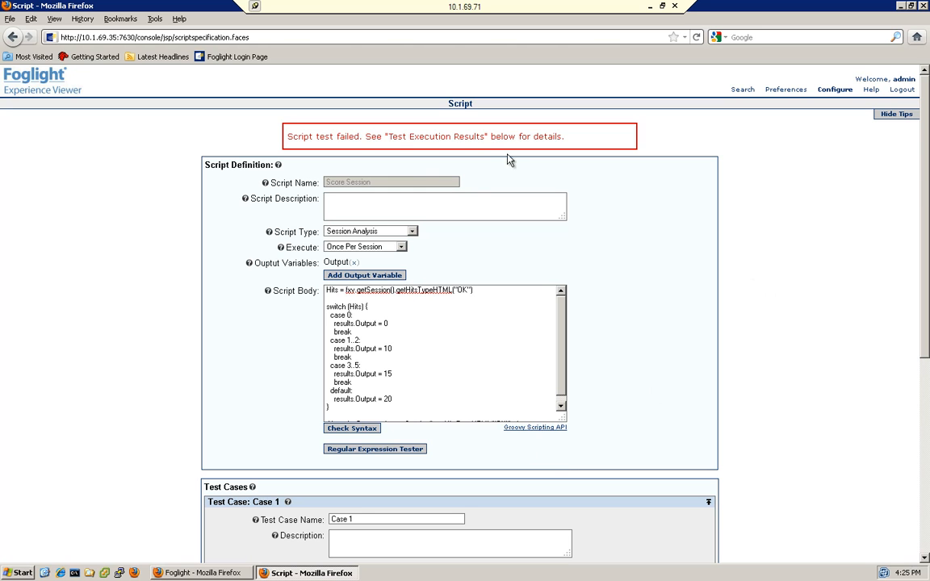
{"action": "scroll", "coordinate": [400, 430], "scroll_direction": "down", "scroll_amount": 6}
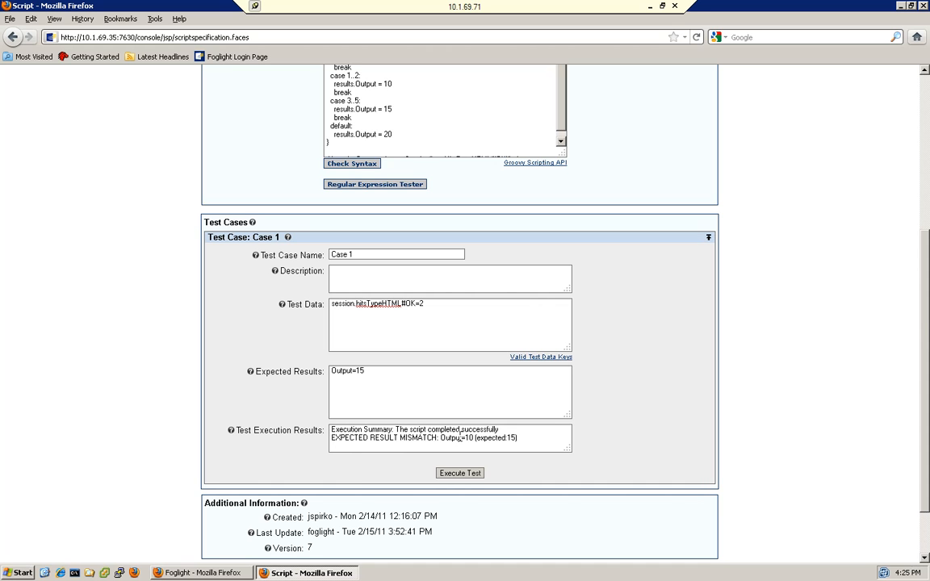
Set Case 1's expected result back to Output=10 and highlight the matching output value in the script's case 1..2 branch
{"action": "scroll", "coordinate": [925, 314], "scroll_direction": "up", "scroll_amount": 4}
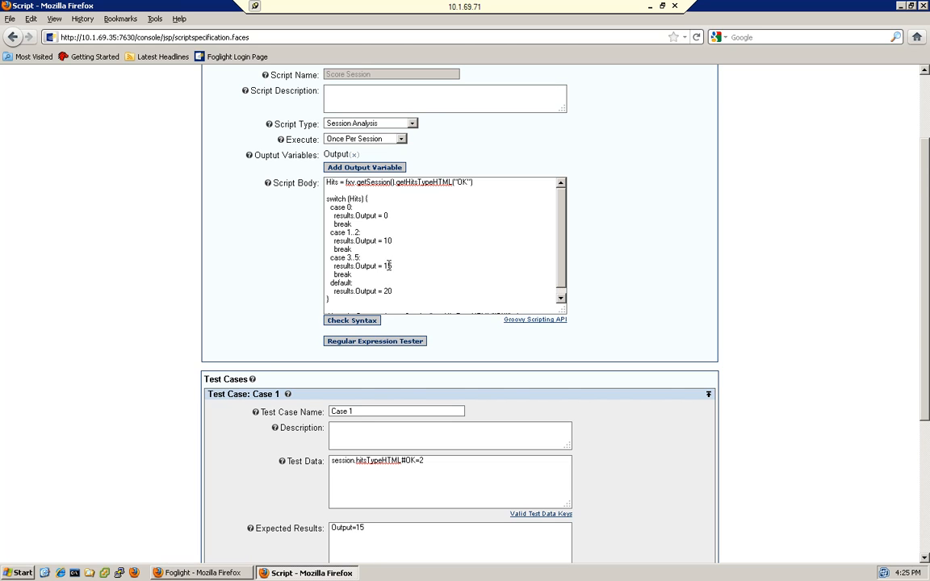
{"action": "left_click_drag", "start_coordinate": [382, 240], "coordinate": [399, 239]}
{"action": "left_click", "coordinate": [382, 526]}
{"action": "key", "text": "BackSpace"}
{"action": "type", "text": "0"}
{"action": "double_click", "coordinate": [388, 241]}
{"action": "scroll", "coordinate": [500, 234], "scroll_direction": "down", "scroll_amount": 1}
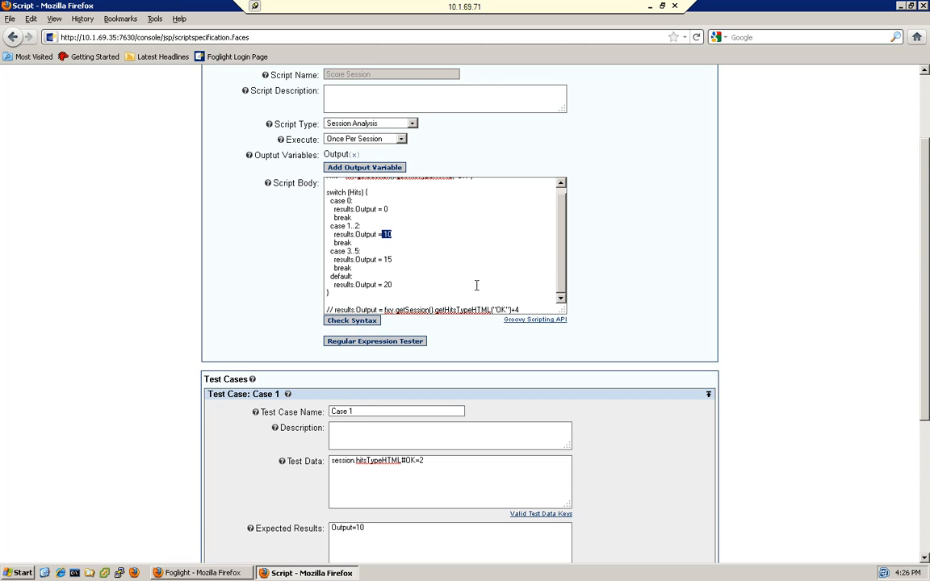